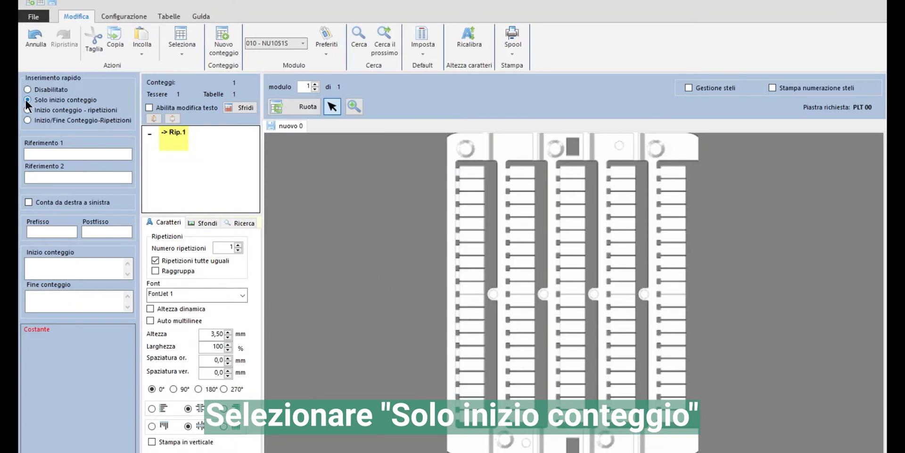
Enter ABC, 123, TEST and MKPRO as four consecutive tag texts using the count-start-only quick entry.
left_click(50, 267)
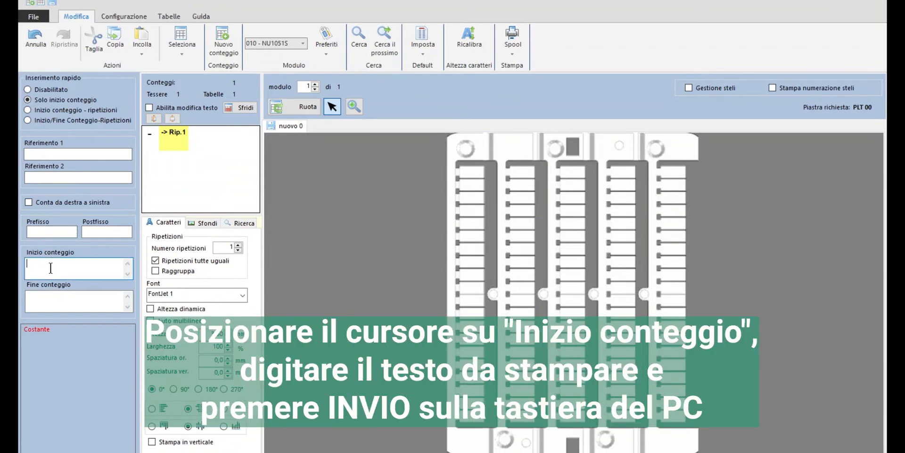
type("ABC")
key("Return")
type("123")
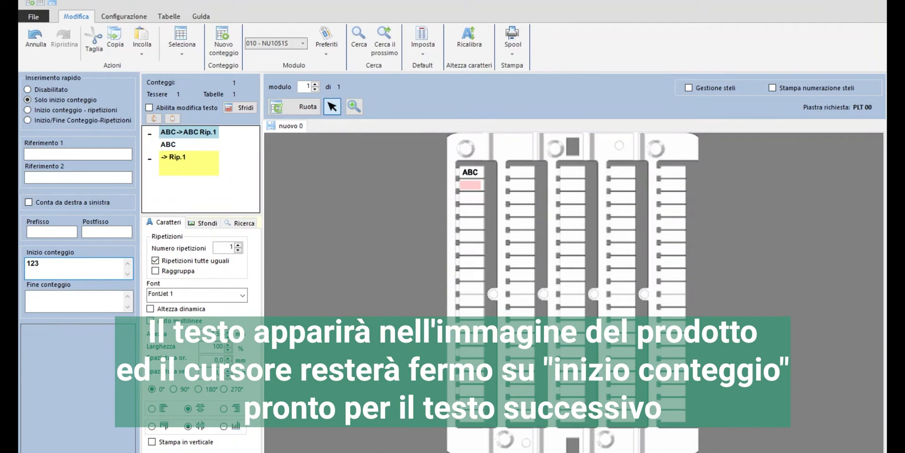
key("Return")
type("TEST")
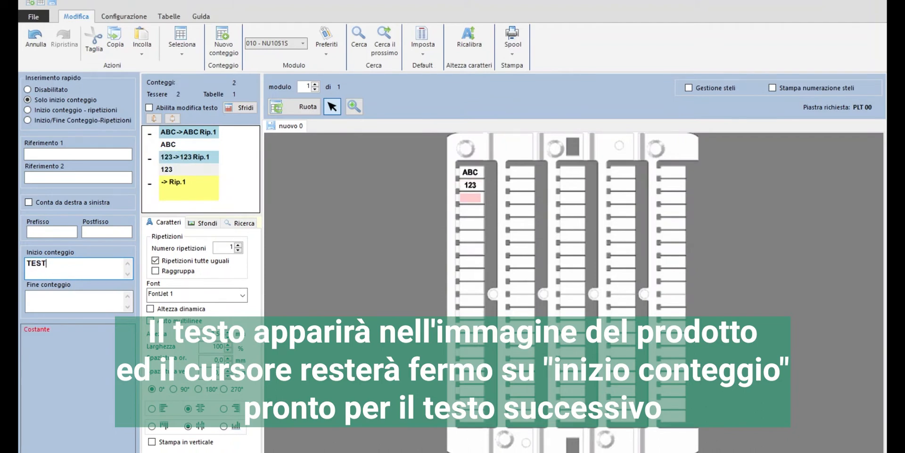
key("Return")
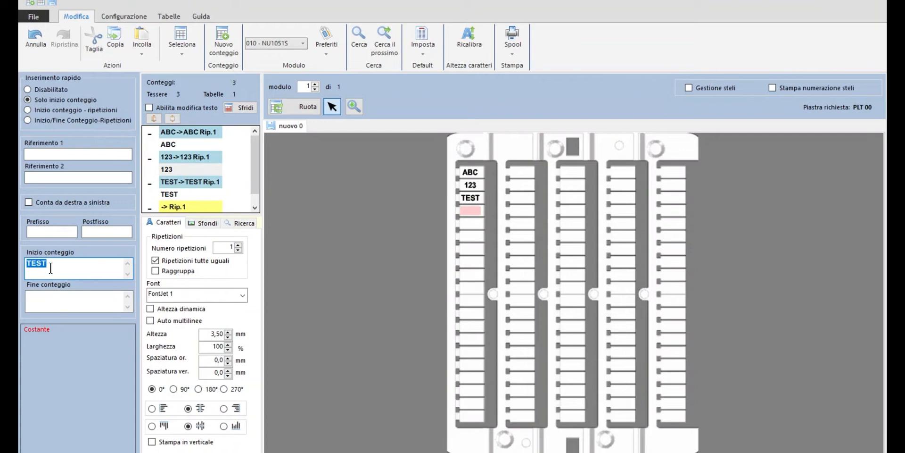
type("MKPRO")
key("Return")
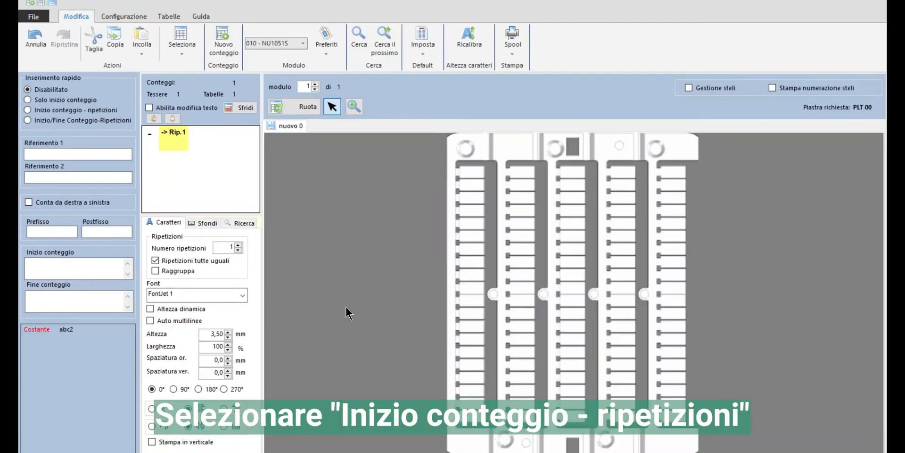
Switch quick entry to "Inizio conteggio - ripetizioni" and add the text ABC with 2 repetitions.
left_click(74, 109)
left_click(62, 268)
left_click(61, 268)
type("ABC")
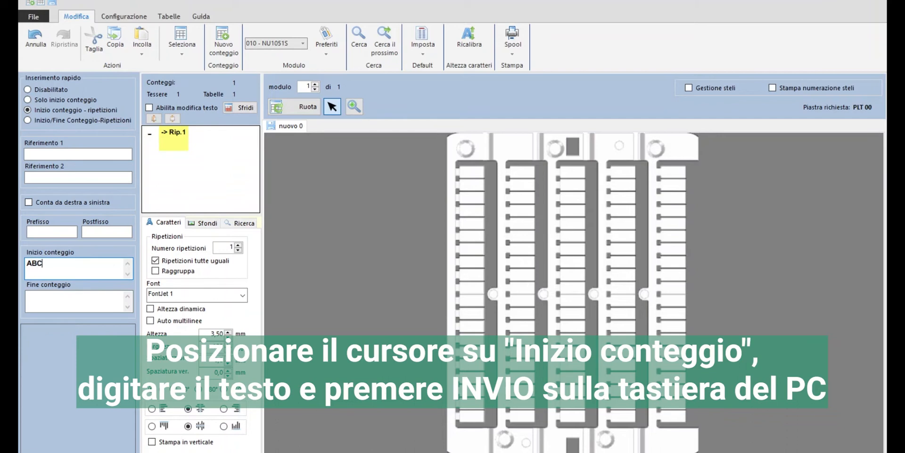
key("Return")
type("2")
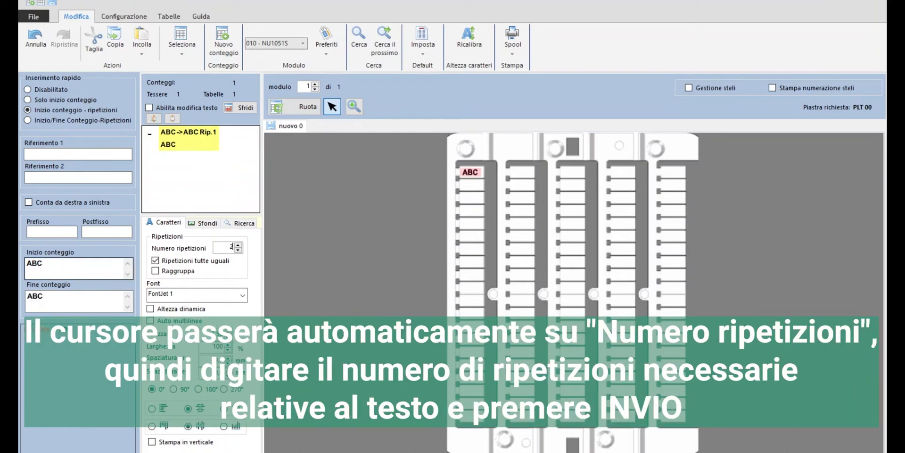
key("Return")
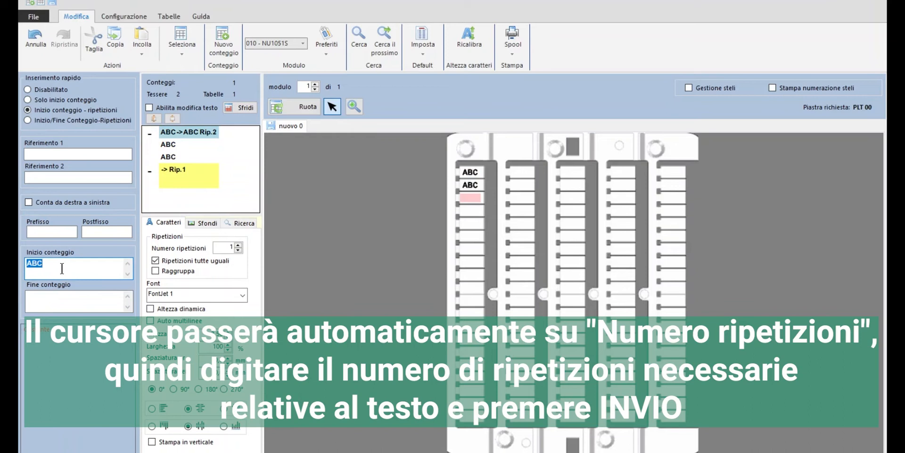
Add the text 123 with 5 repetitions and the text TEST with 3 repetitions.
type("123")
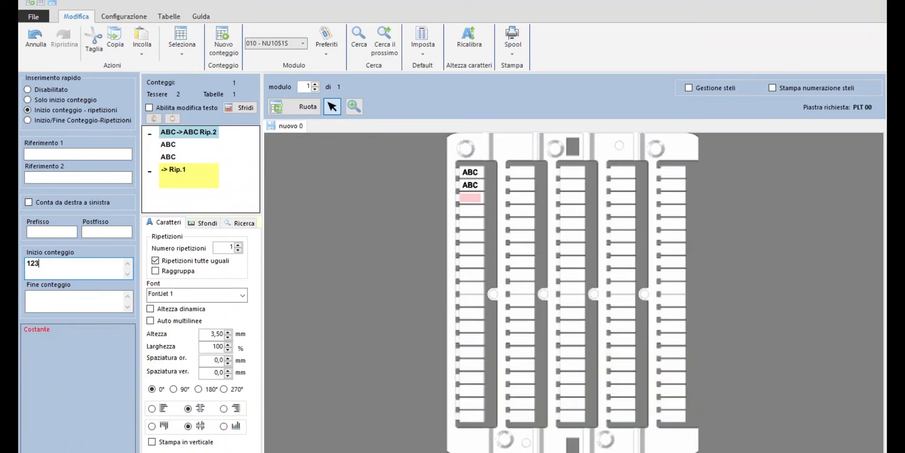
key("Return")
type("5")
key("Return")
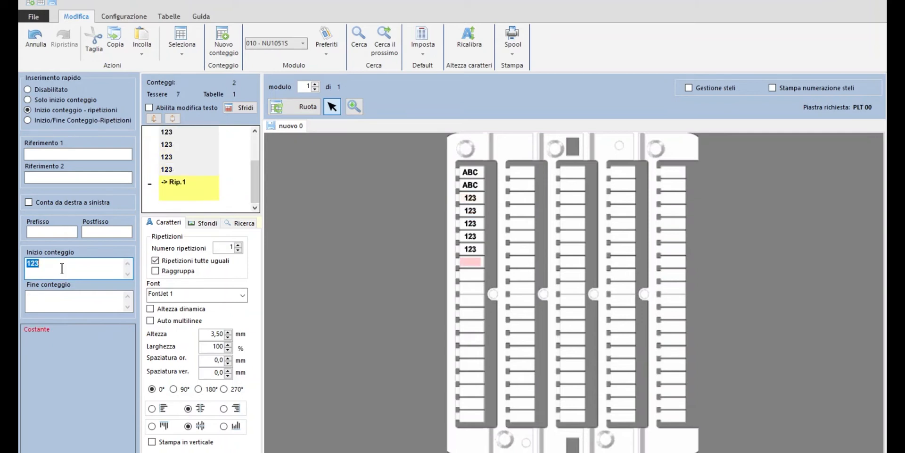
type("TEST")
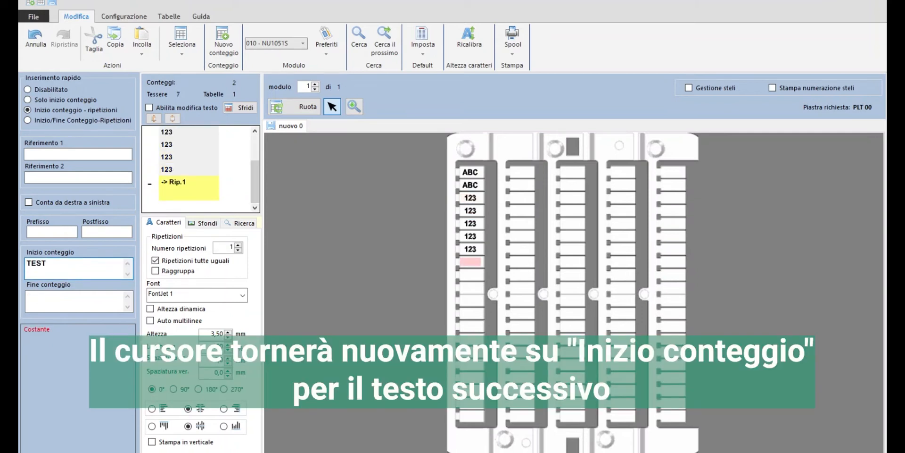
key("Return")
type("3")
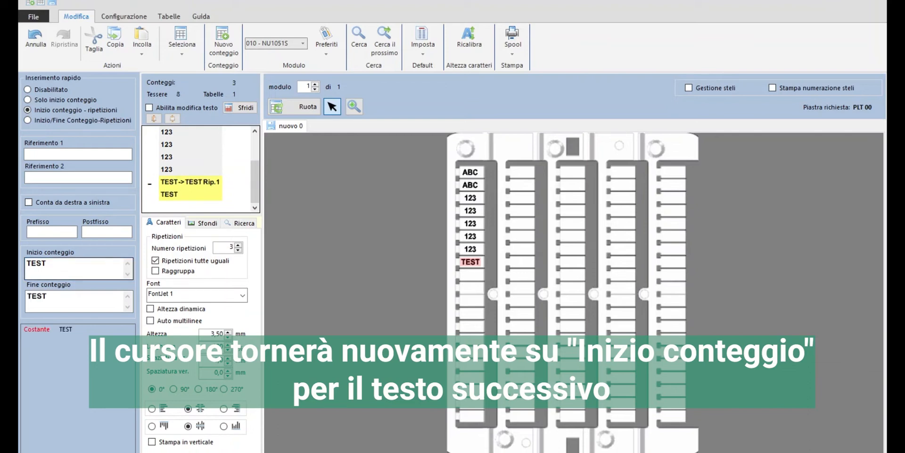
key("Return")
Add the text MKPRO with 10 repetitions after the TEST tags.
type("MKPRO")
key("Return")
type("10")
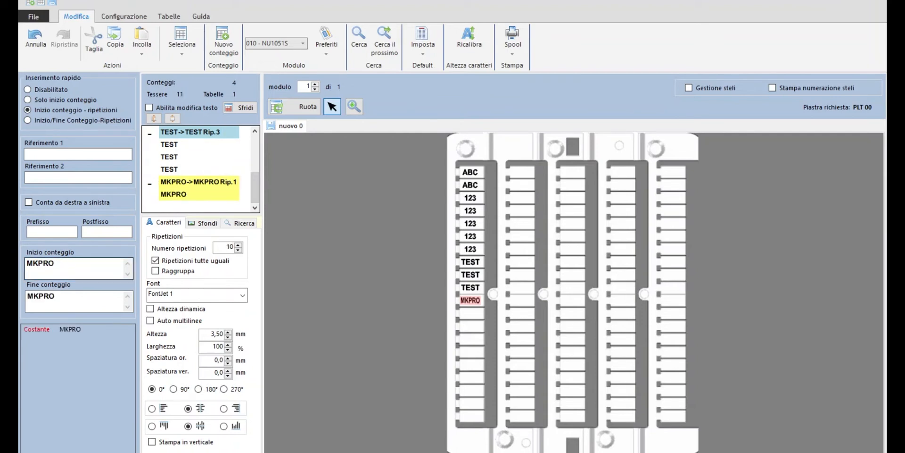
key("Return")
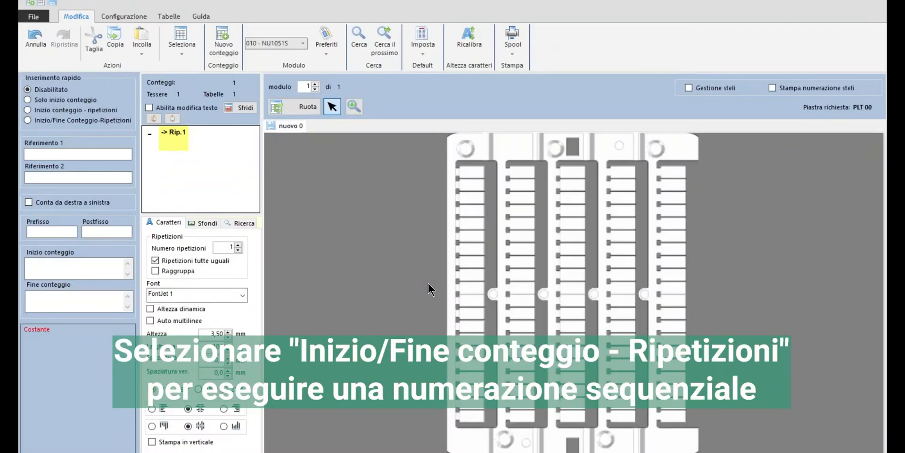
Switch quick entry to "Inizio/Fine Conteggio-Ripetizioni" and create a sequence from 1 to 10 with 1 repetition.
left_click(61, 119)
left_click(54, 265)
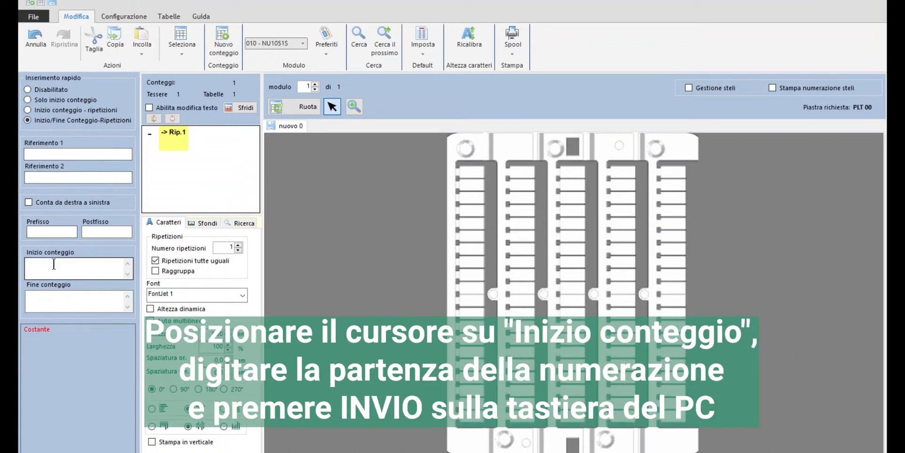
type("1")
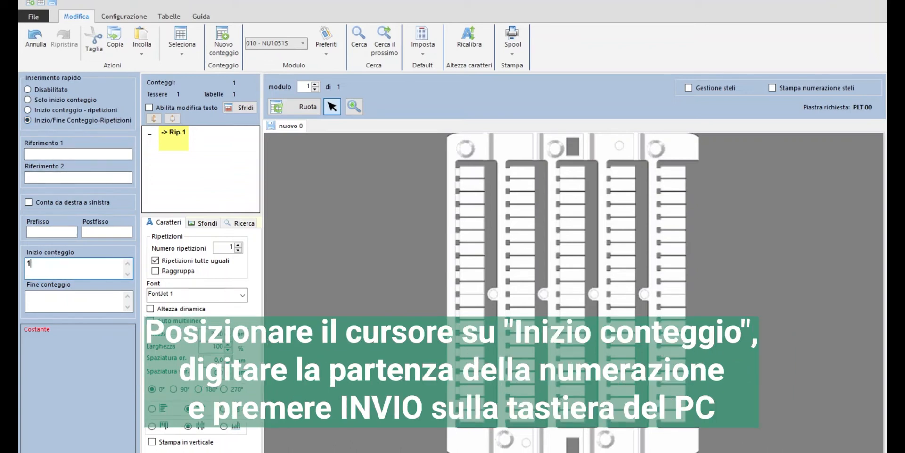
key("Return")
type("10")
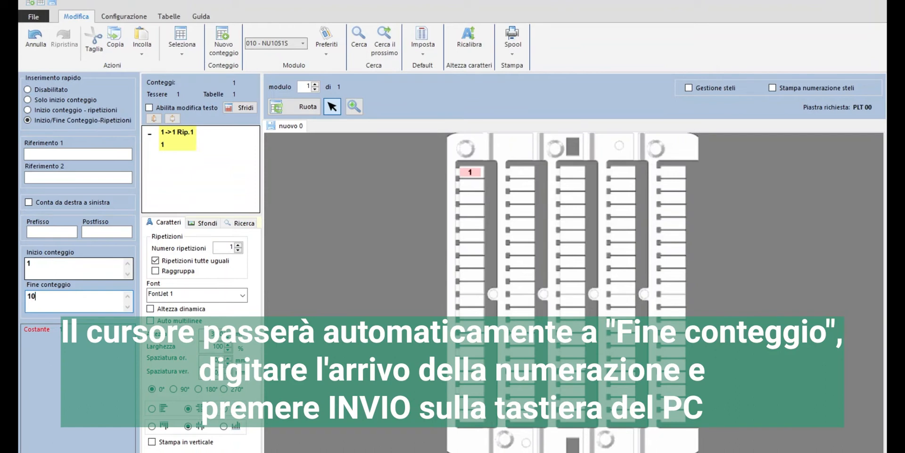
key("Return")
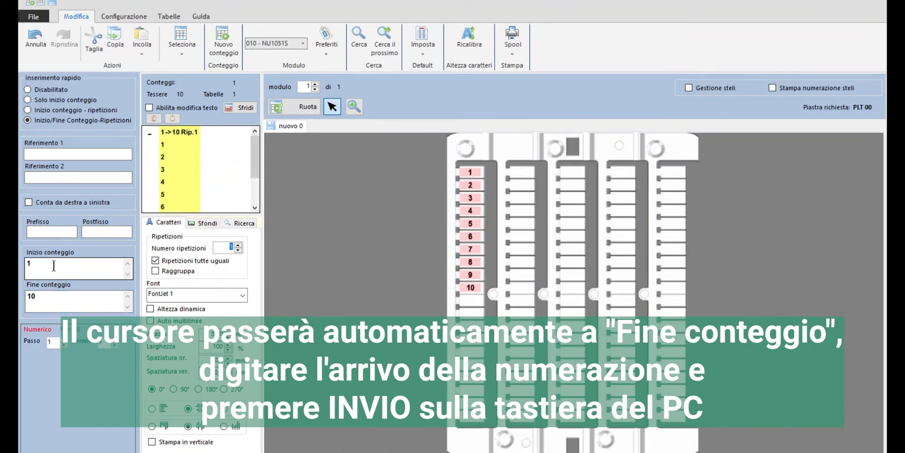
key("Return")
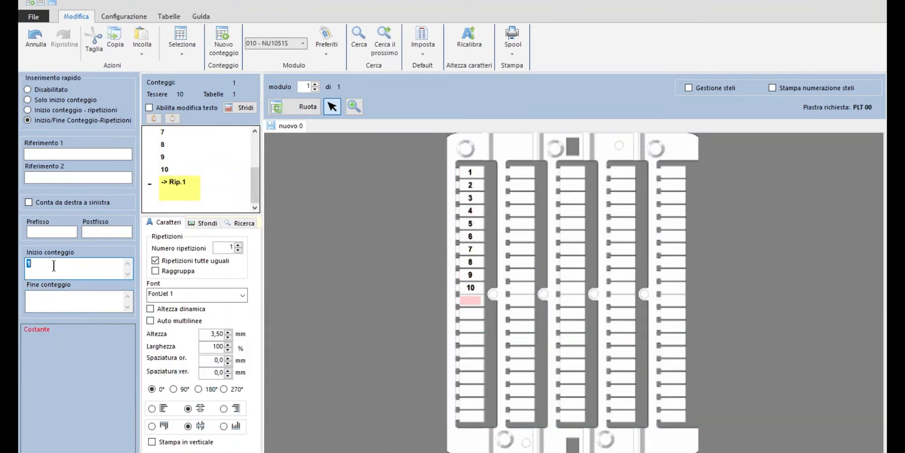
Add an alphabetical sequence from A to E with 3 repetitions.
type("A")
key("Return")
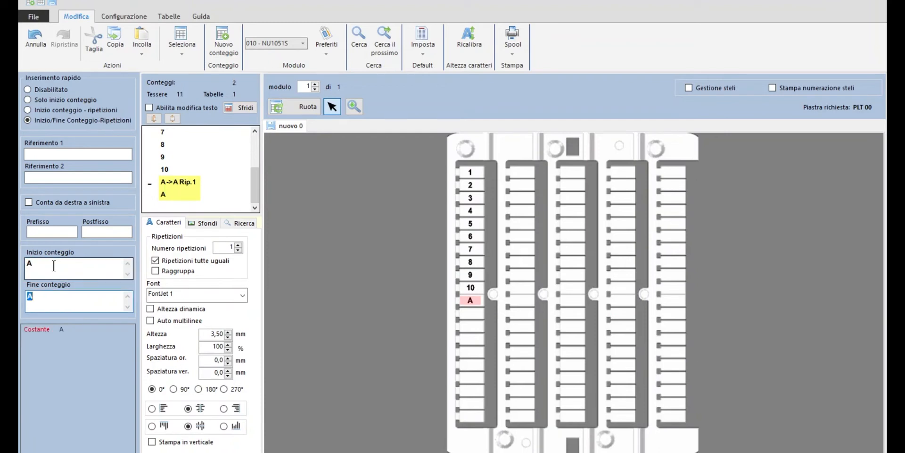
type("E")
key("Return")
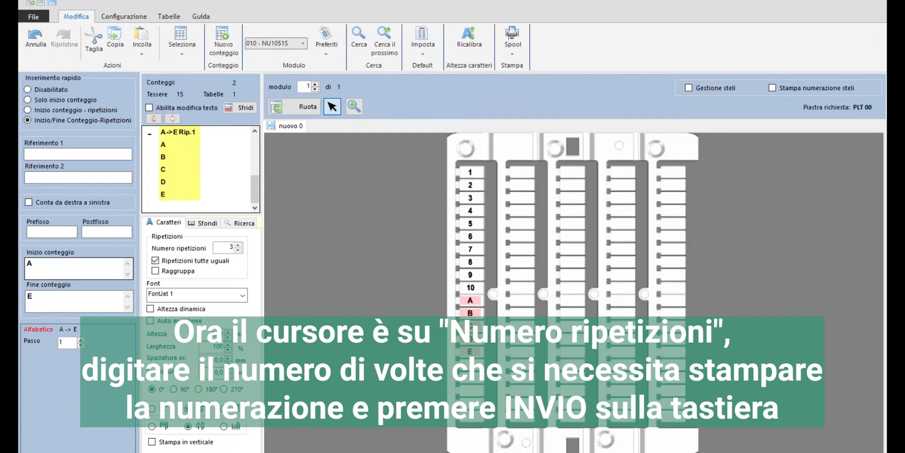
key("Return")
Add an alphanumeric sequence from A1 to C10 with 2 repetitions.
type("A1")
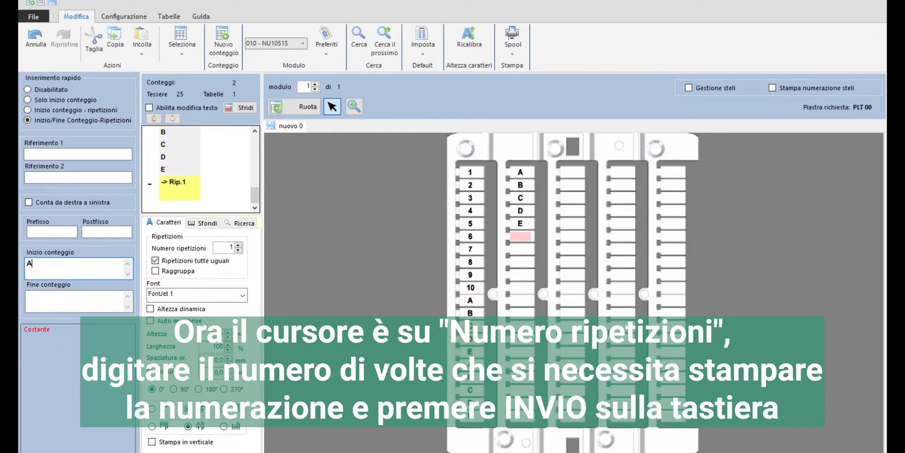
key("Return")
type("C10")
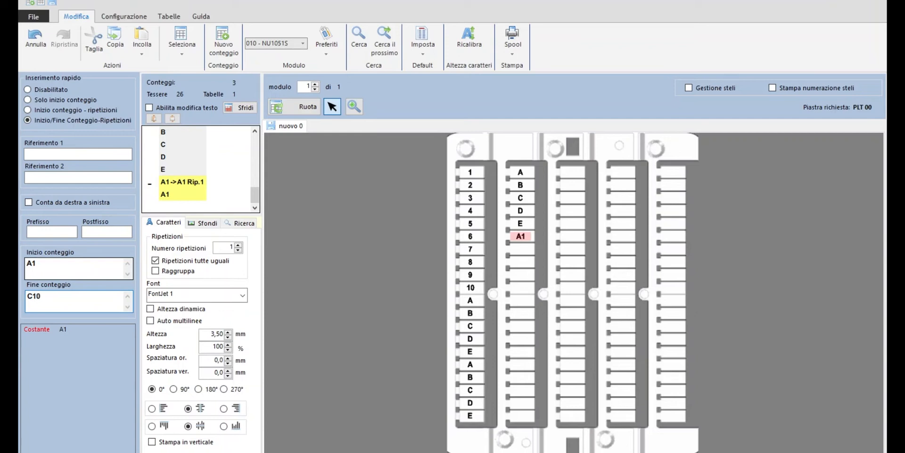
key("Return")
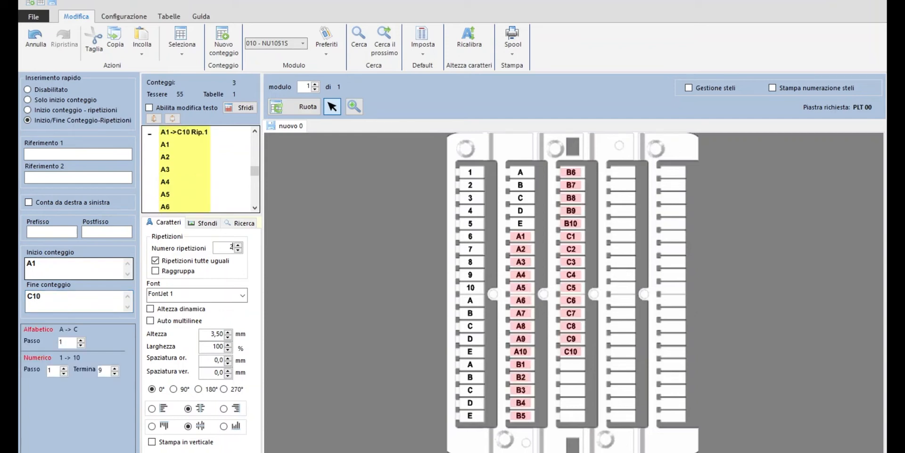
key("Return")
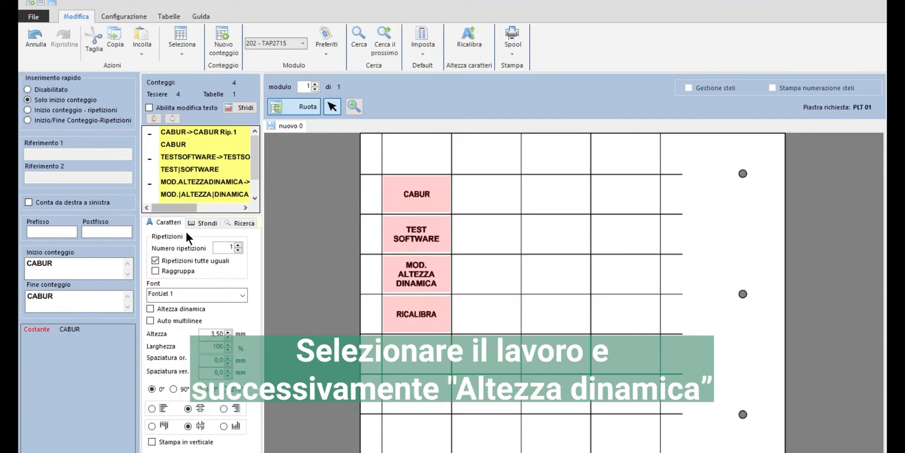
Try dynamic character height on the selected CABUR project tags, turn it off, and recalibrate their character height instead.
left_click(176, 308)
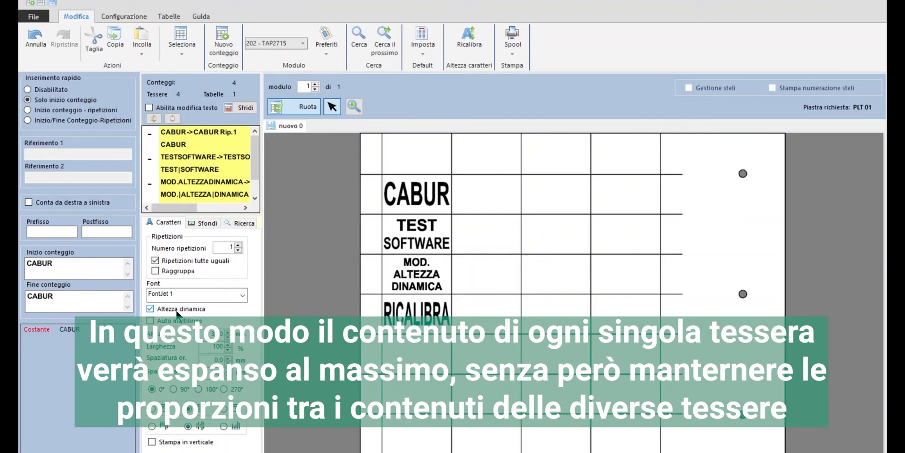
left_click(177, 309)
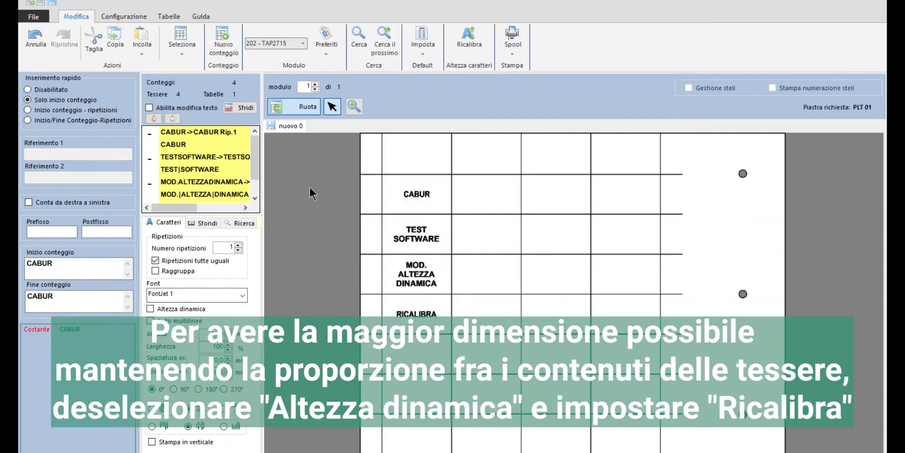
left_click(477, 47)
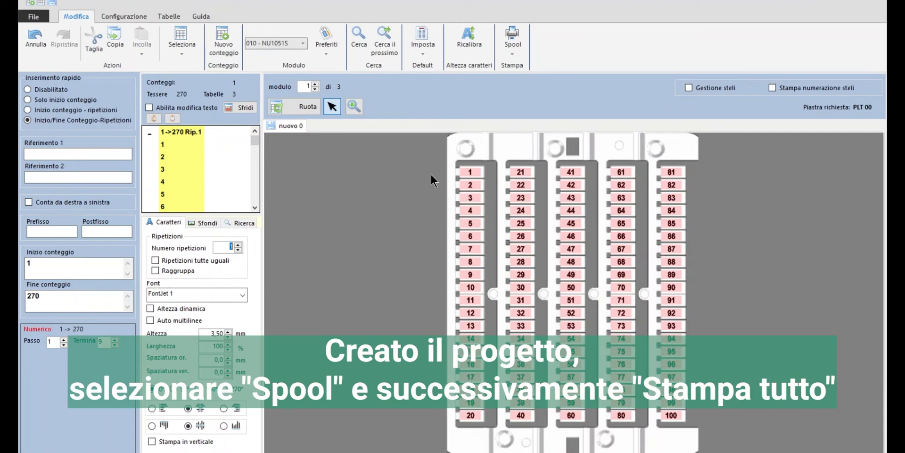
Open the print preview for the entire 1 to 270 project, exclude the second and third modules, and include them again.
left_click(514, 44)
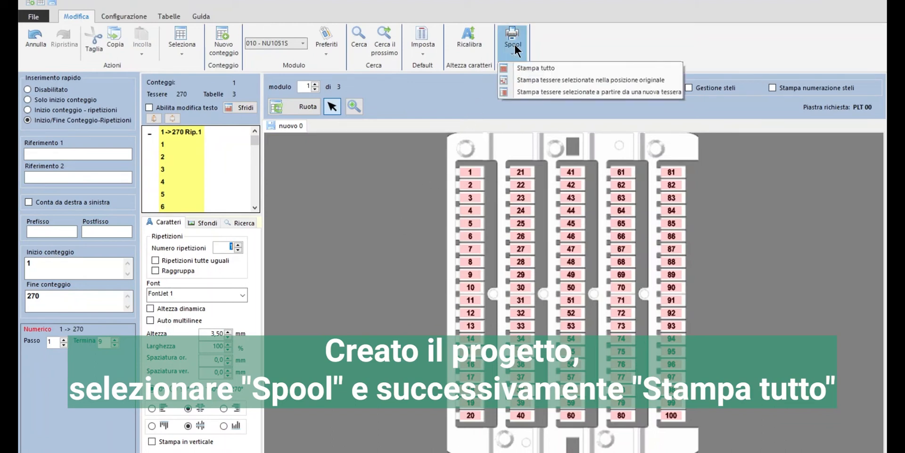
left_click(523, 69)
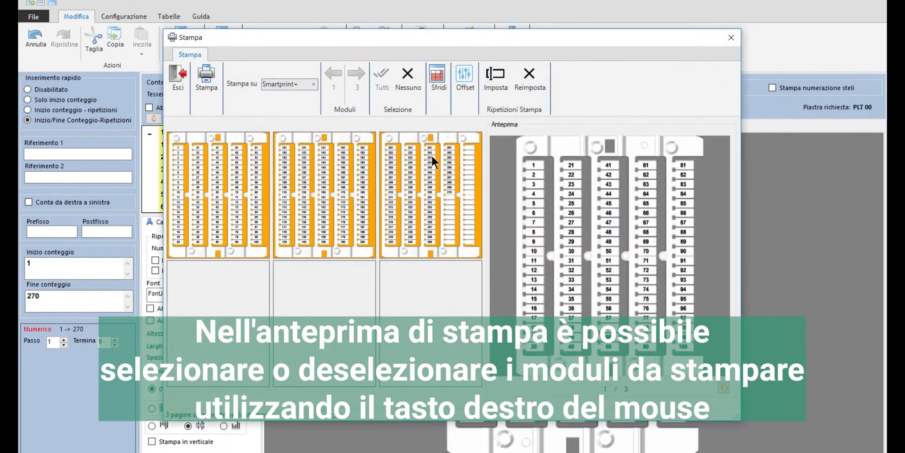
right_click(432, 155)
right_click(341, 163)
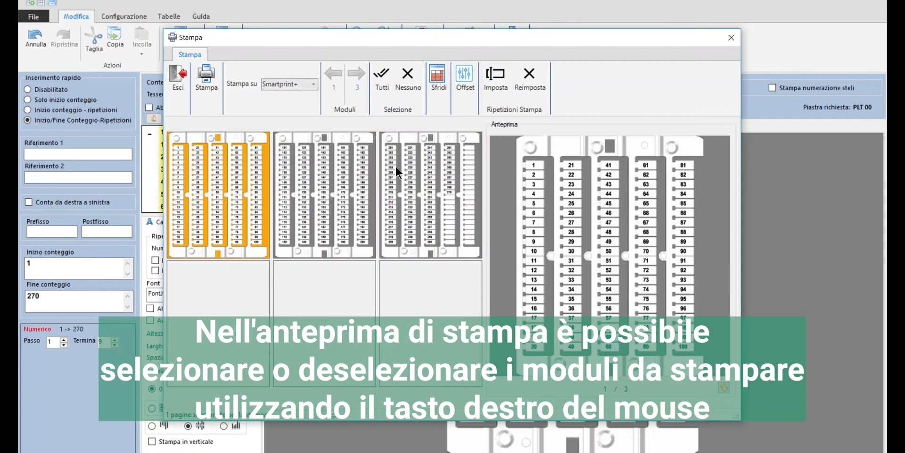
right_click(395, 173)
right_click(345, 171)
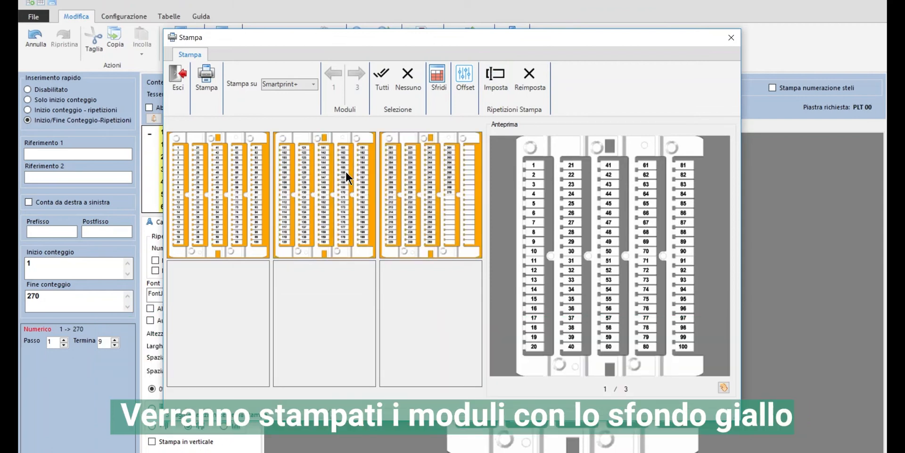
Print one collated copy of all three selected modules.
left_click(210, 81)
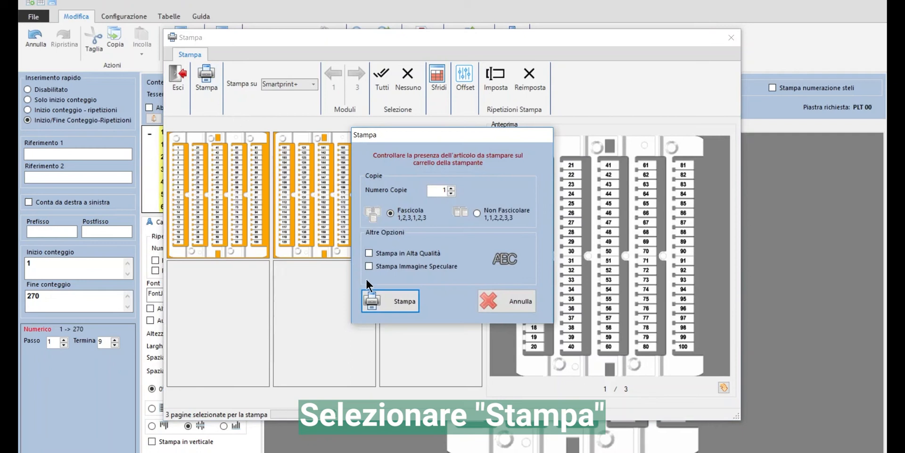
left_click(390, 301)
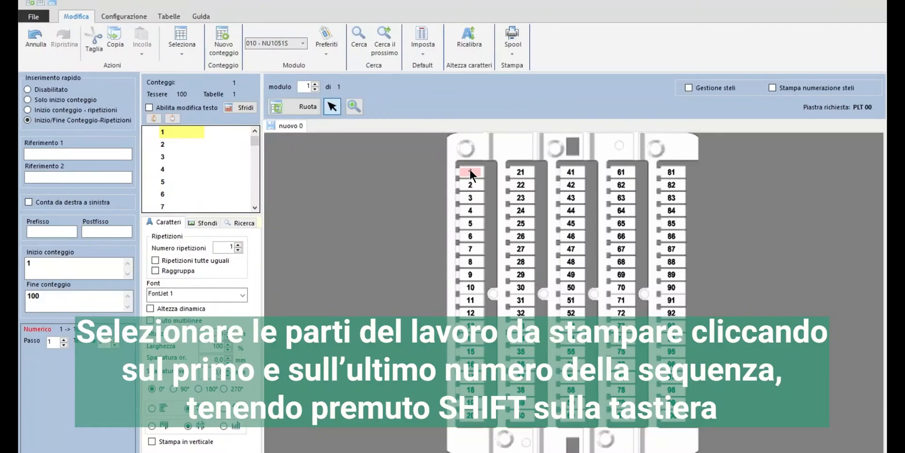
Select tags 1 through 11 as a range and add the individual tags 16, 29, 51, 68 and 86 to the selection.
left_click(470, 300, "shift")
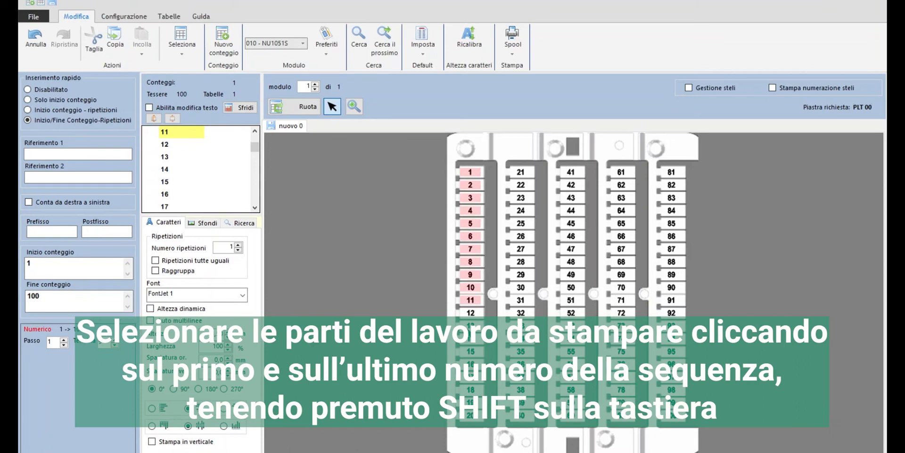
left_click(470, 364, "ctrl")
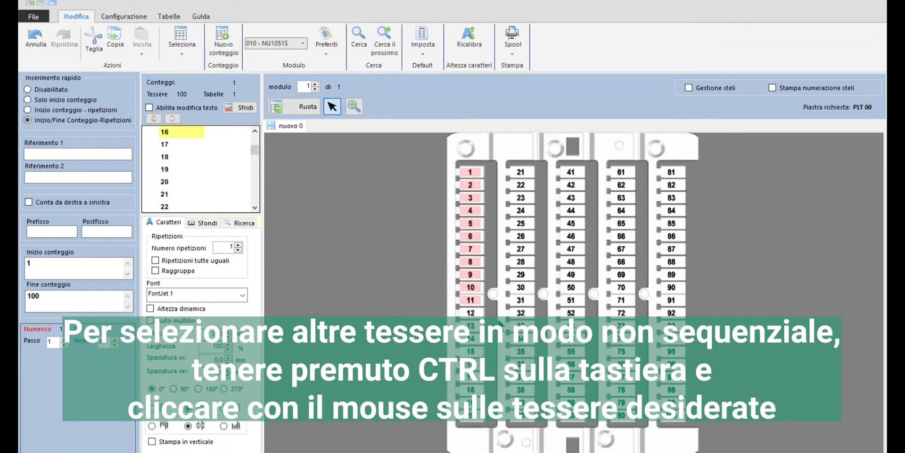
left_click(522, 274, "ctrl")
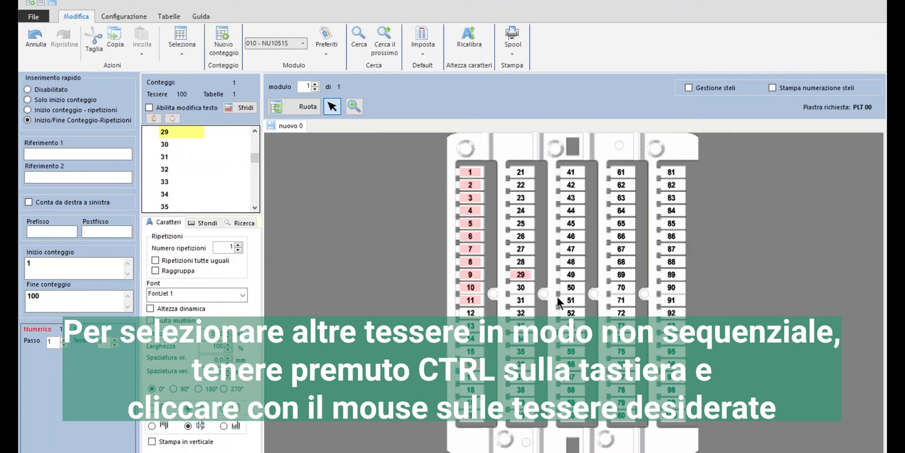
left_click(571, 300, "ctrl")
left_click(622, 261, "ctrl")
left_click(669, 236, "ctrl")
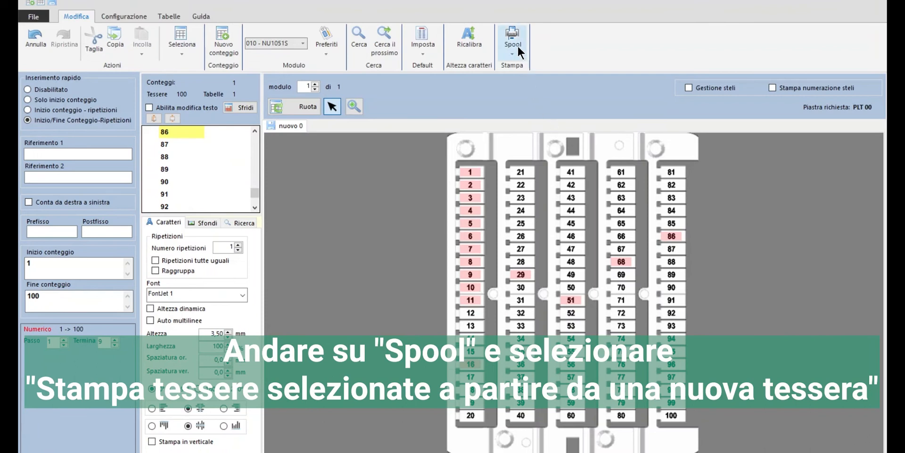
Spool the selected tags for printing from a new starting tag, choosing the third tag of the third column.
left_click(518, 46)
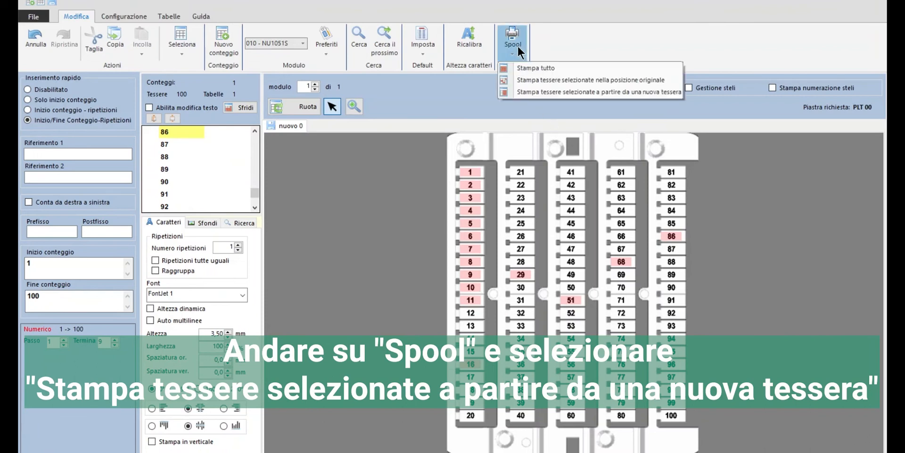
left_click(534, 93)
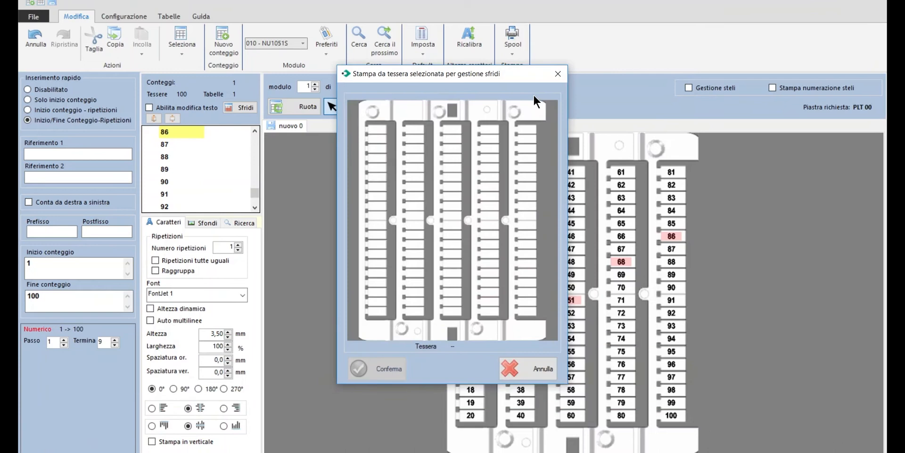
left_click(452, 148)
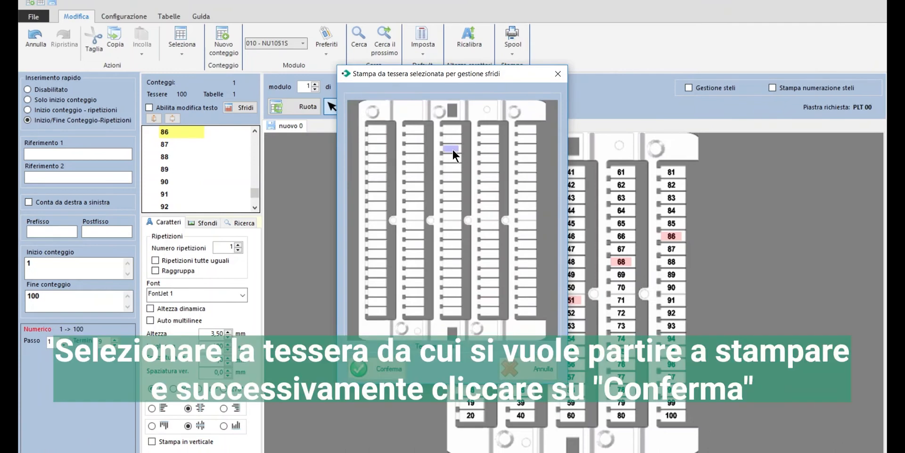
left_click(383, 361)
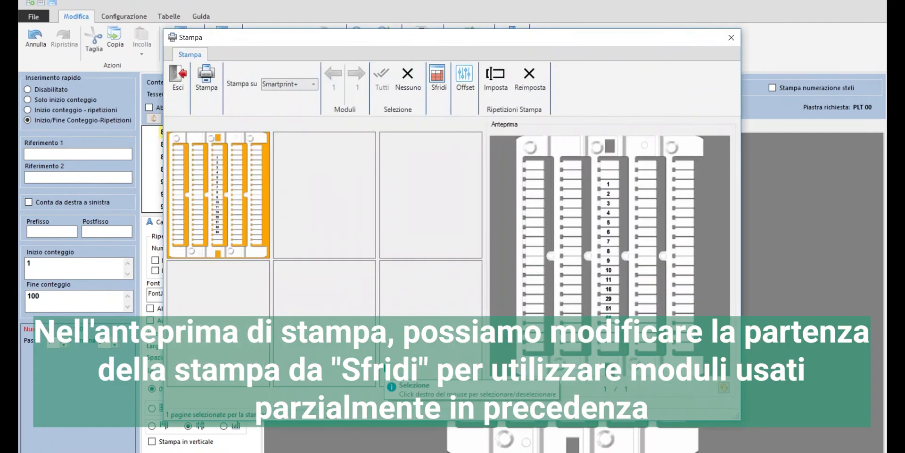
Change the print start through the Sfridi settings to the third tag of the fourth column.
left_click(433, 84)
left_click(491, 148)
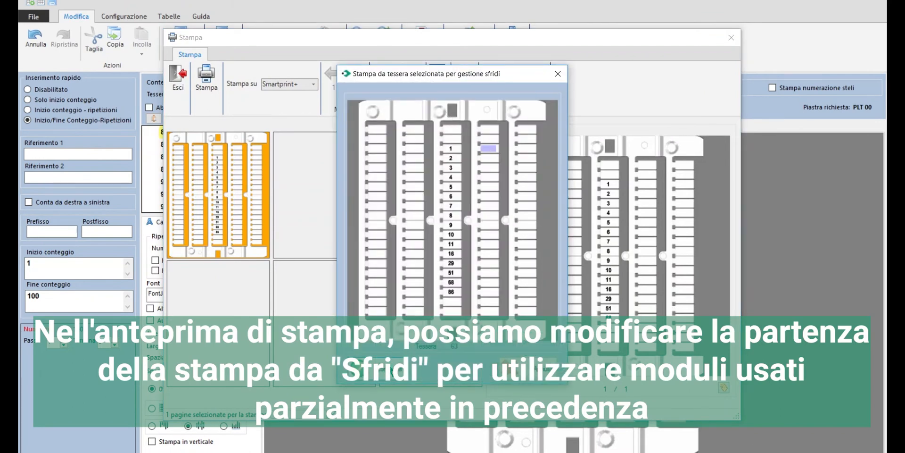
left_click(387, 363)
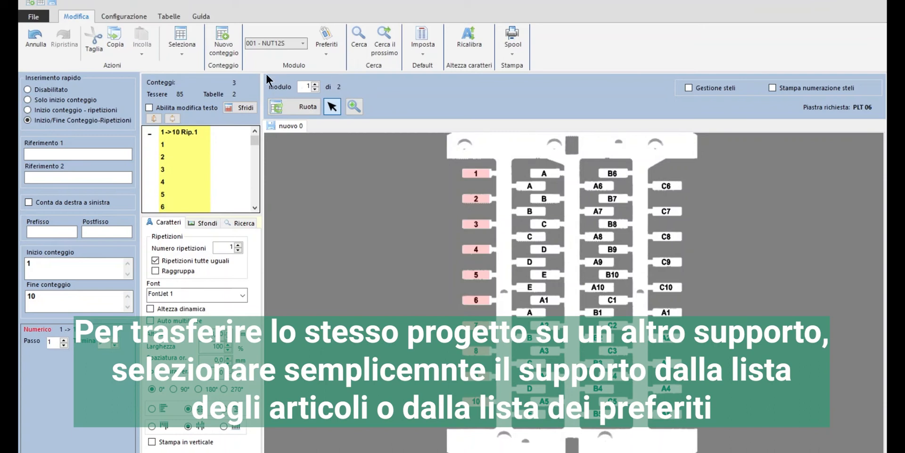
Add the references ESEMPIO and RIFERIMENTO to all tags of the NUT12S project, and enable printing of the strip numbering.
left_click(187, 48)
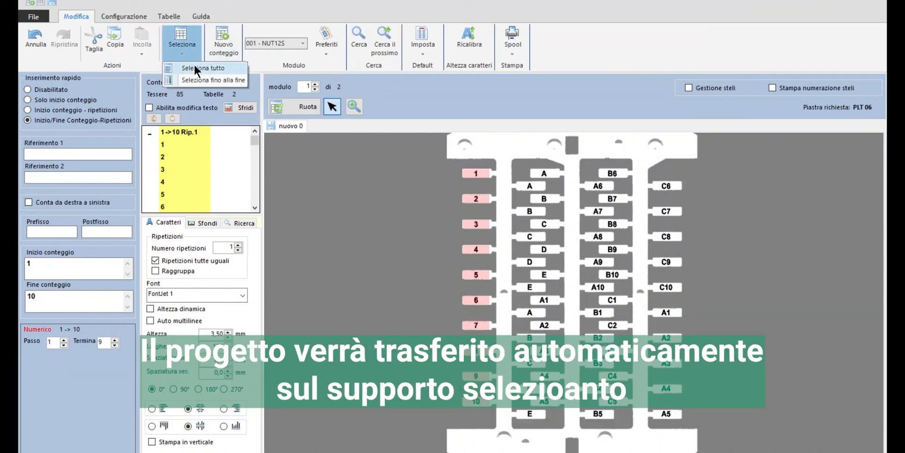
left_click(194, 66)
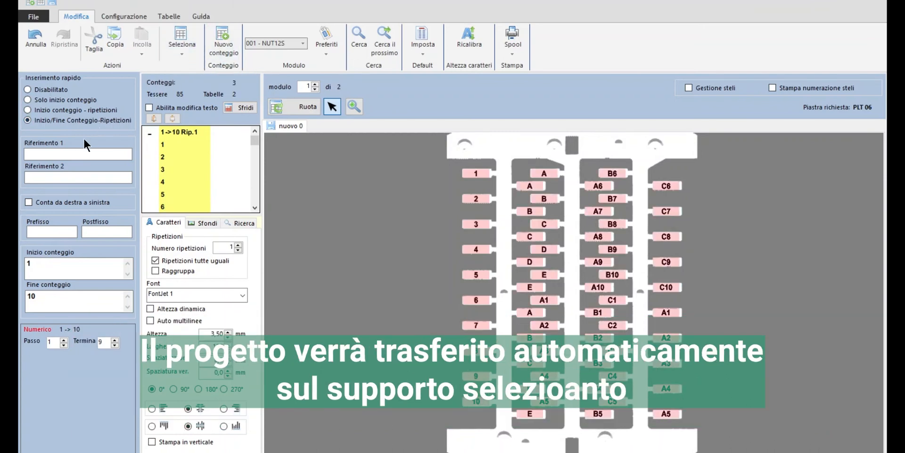
left_click(52, 152)
type("ESEMPIO")
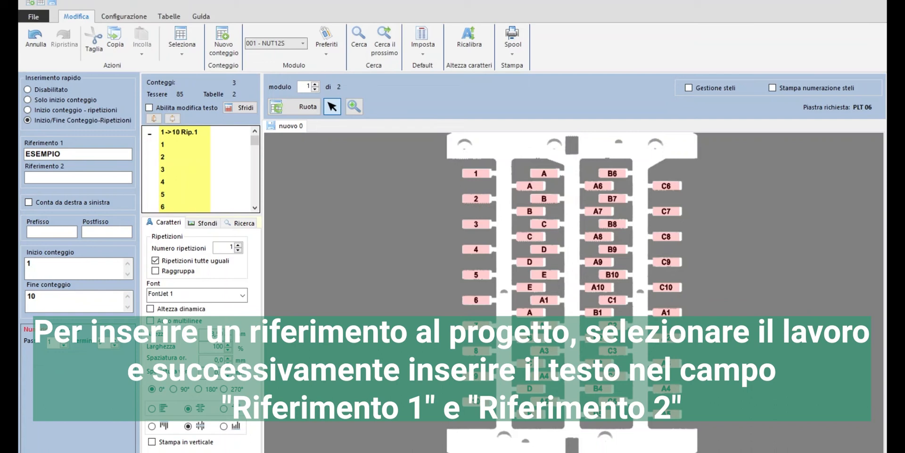
key("Return")
type("RIFERIMENTO")
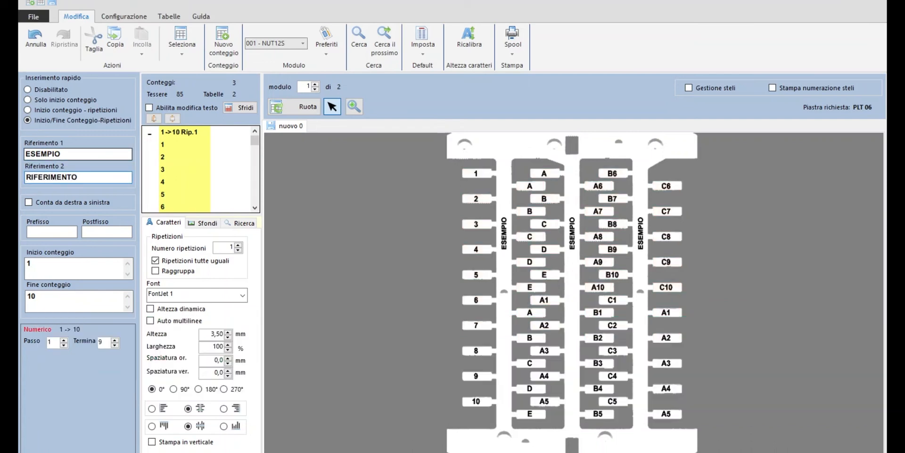
key("Return")
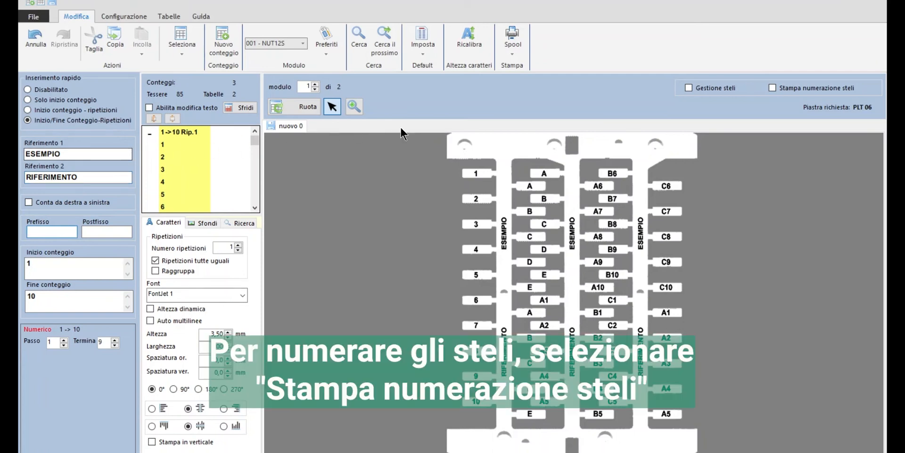
left_click(776, 89)
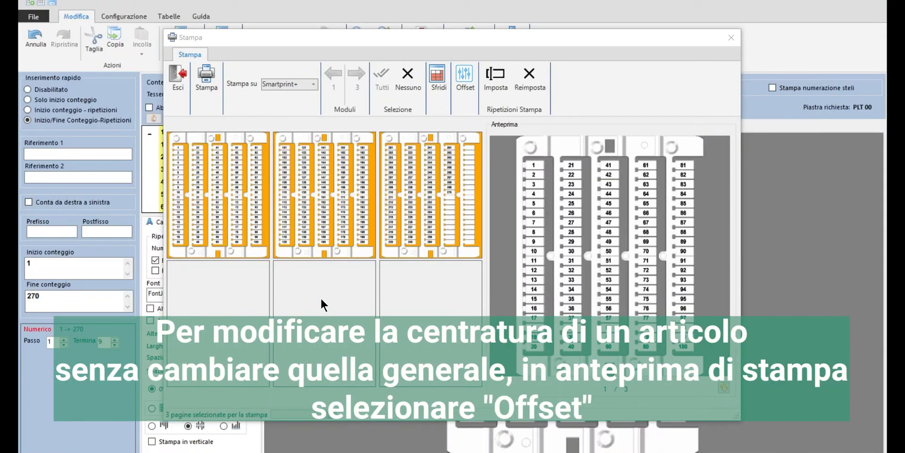
Open the print offsets for 010 - NU1051S and shift the text position up, down, right and left, back to 0,00.
left_click(469, 89)
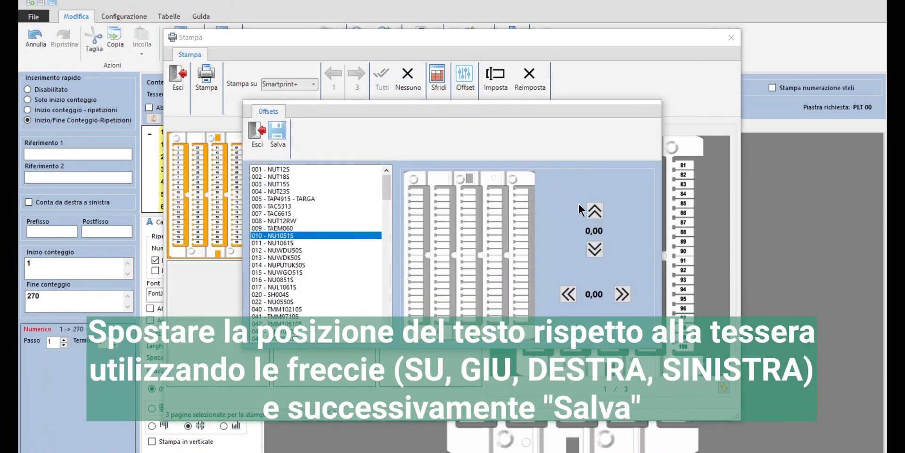
left_click(593, 213)
left_click(593, 249)
left_click(623, 294)
left_click(566, 293)
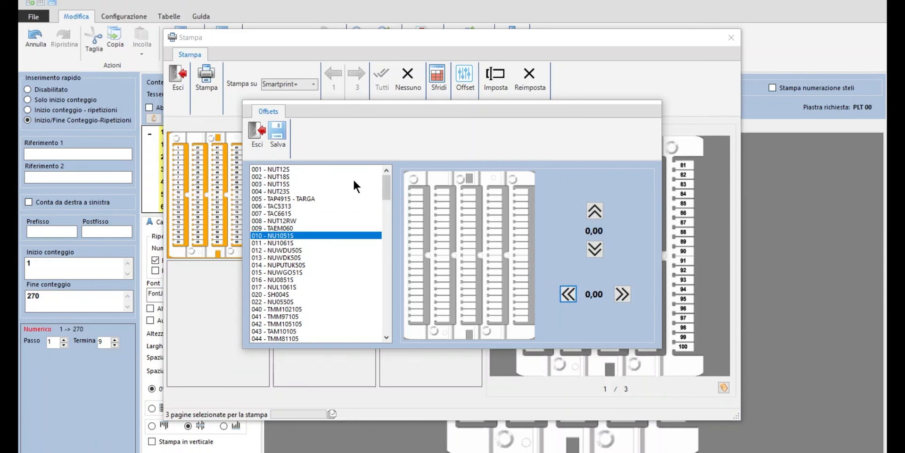
Save the NU1051S offset settings, leave the offset editor, and start printing the selected modules.
left_click(278, 133)
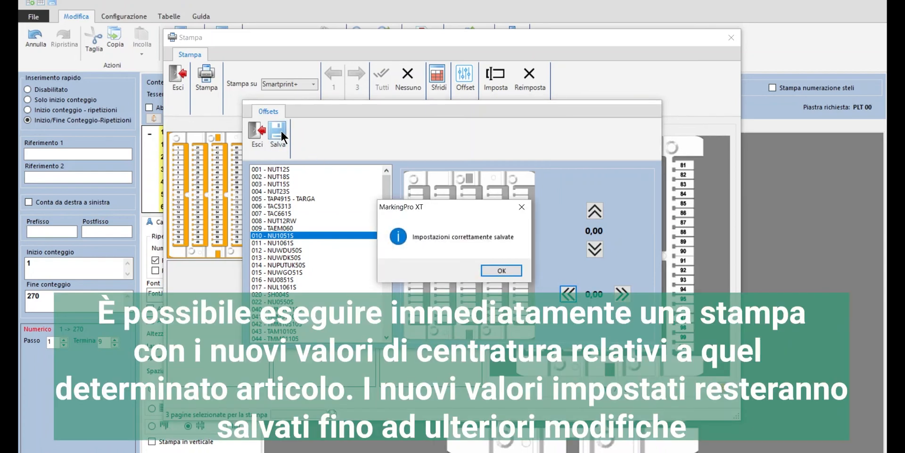
left_click(488, 272)
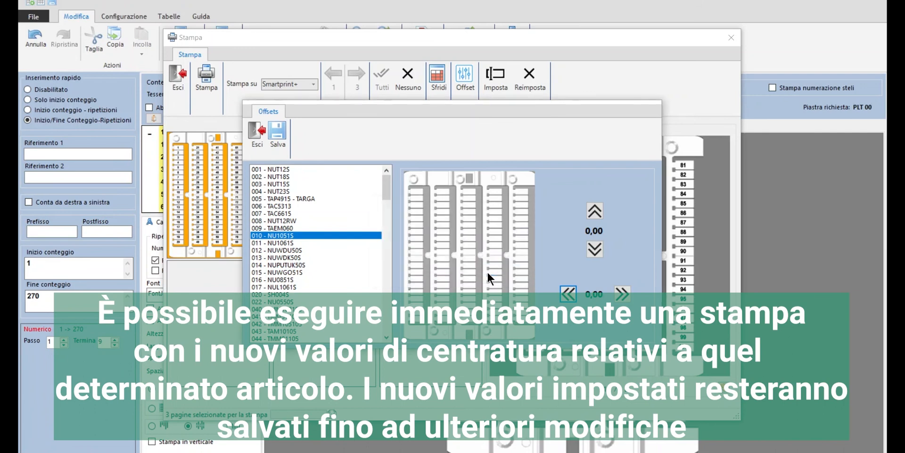
left_click(258, 135)
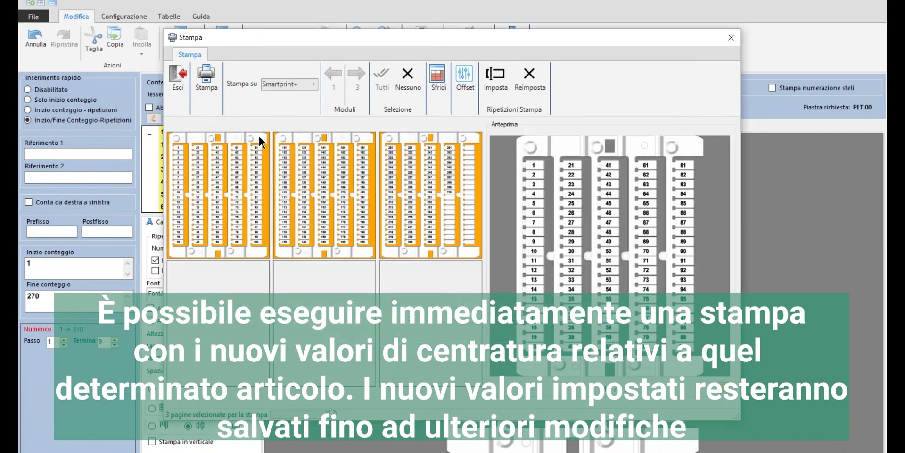
left_click(211, 86)
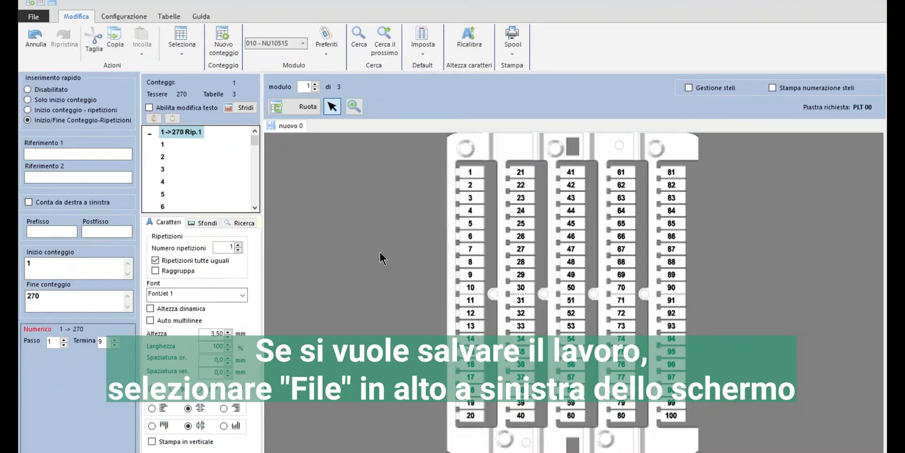
Save the current 1 to 270 numbering under the name esempio in the SPP folder.
left_click(34, 15)
mouse_move(61, 106)
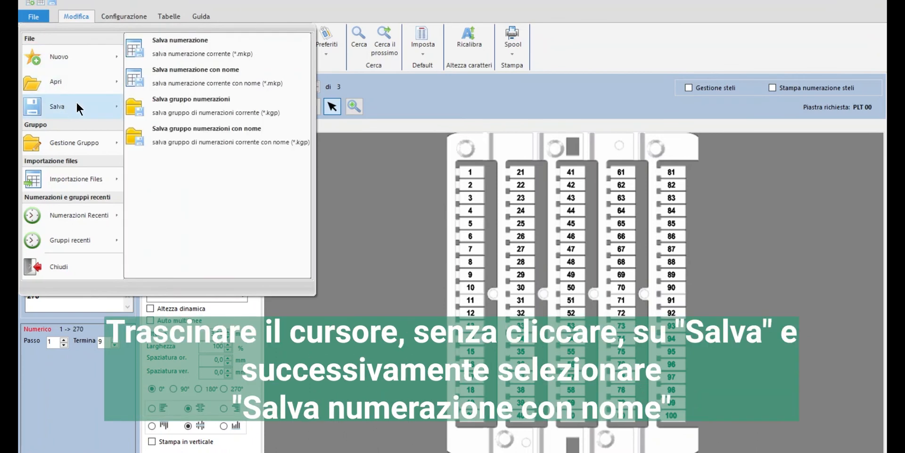
left_click(202, 79)
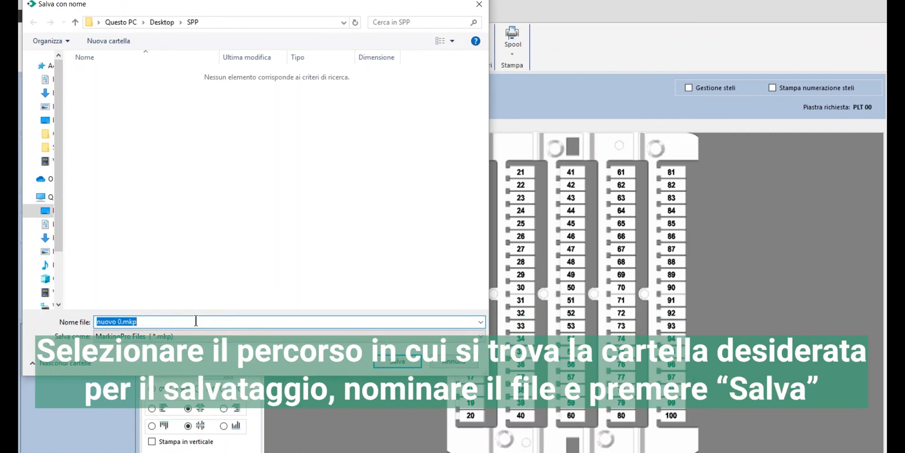
type("esempio")
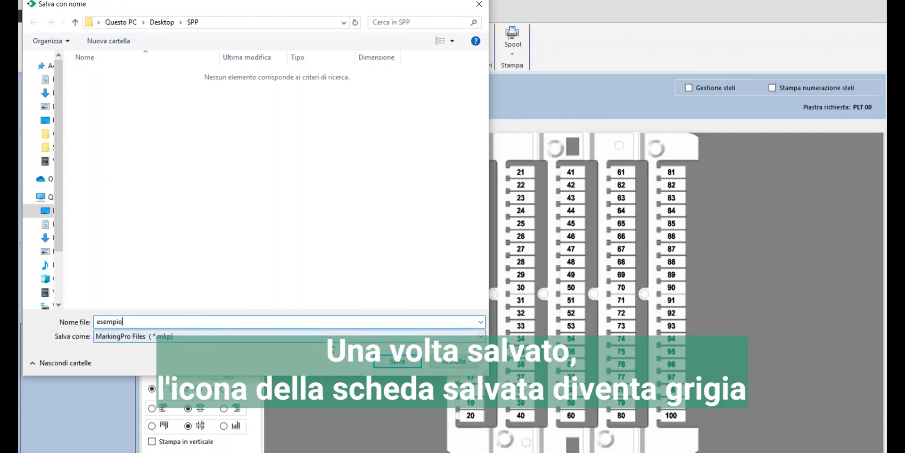
left_click(408, 364)
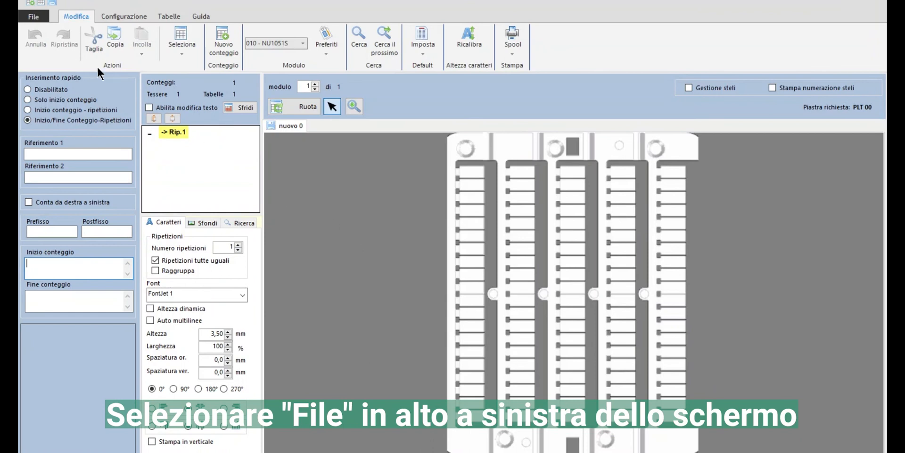
Open the existing numbering file esempio.mkp from the SPP folder.
left_click(42, 15)
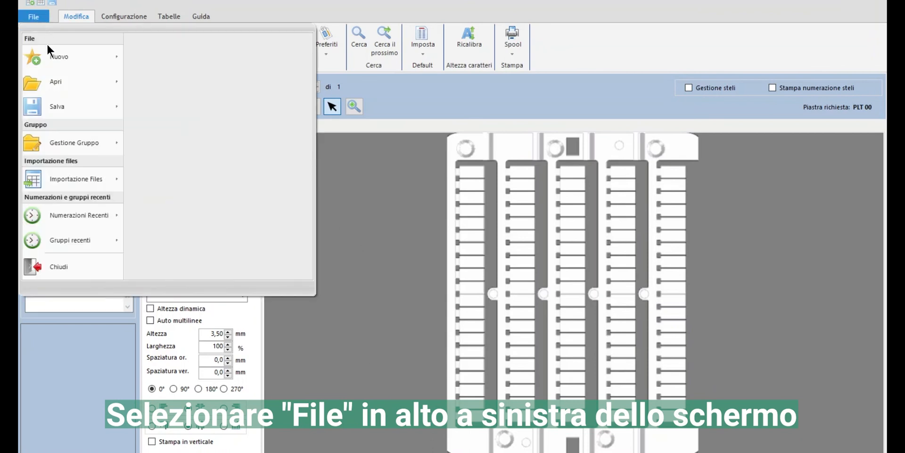
mouse_move(58, 82)
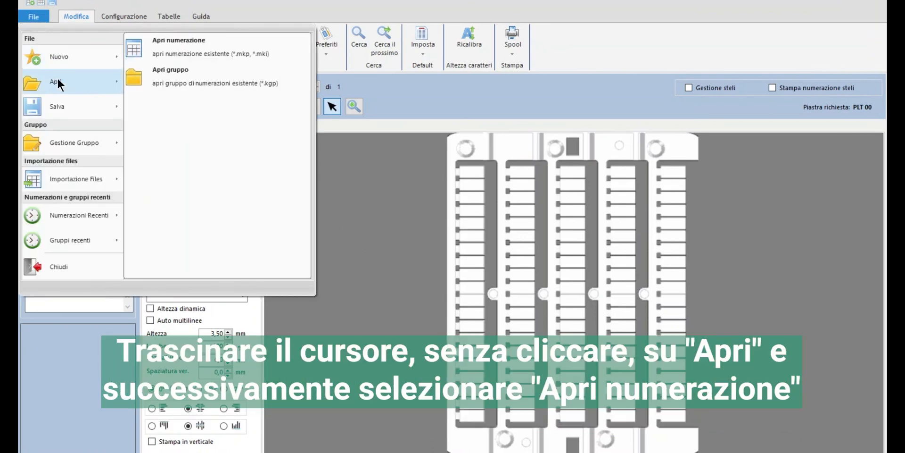
left_click(173, 52)
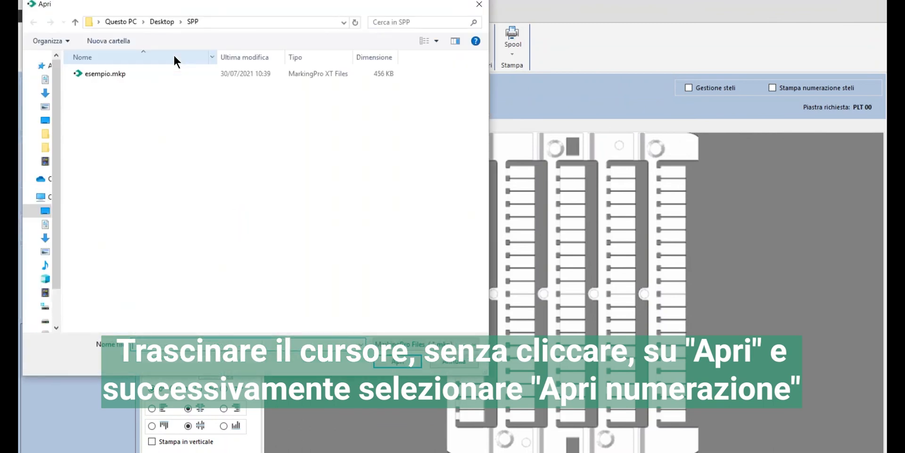
left_click(136, 76)
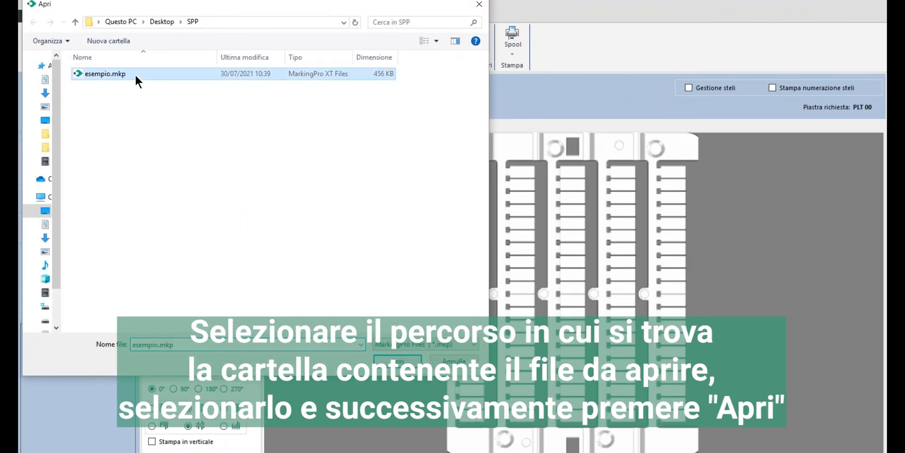
left_click(397, 364)
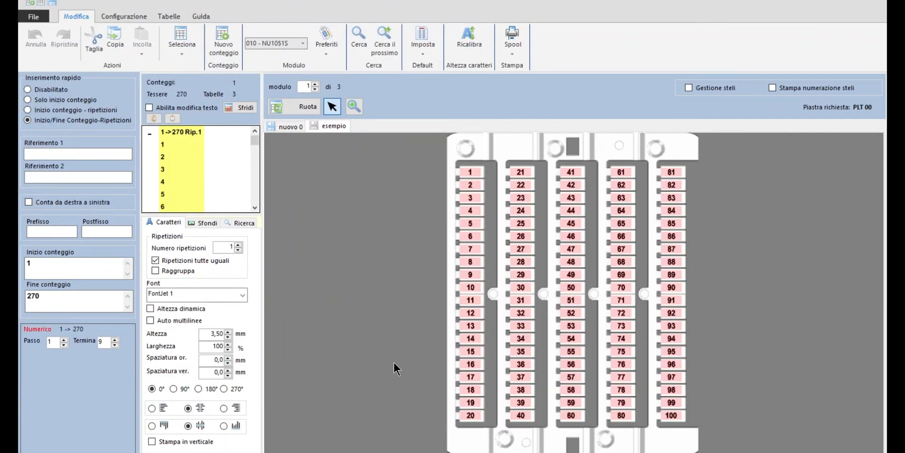